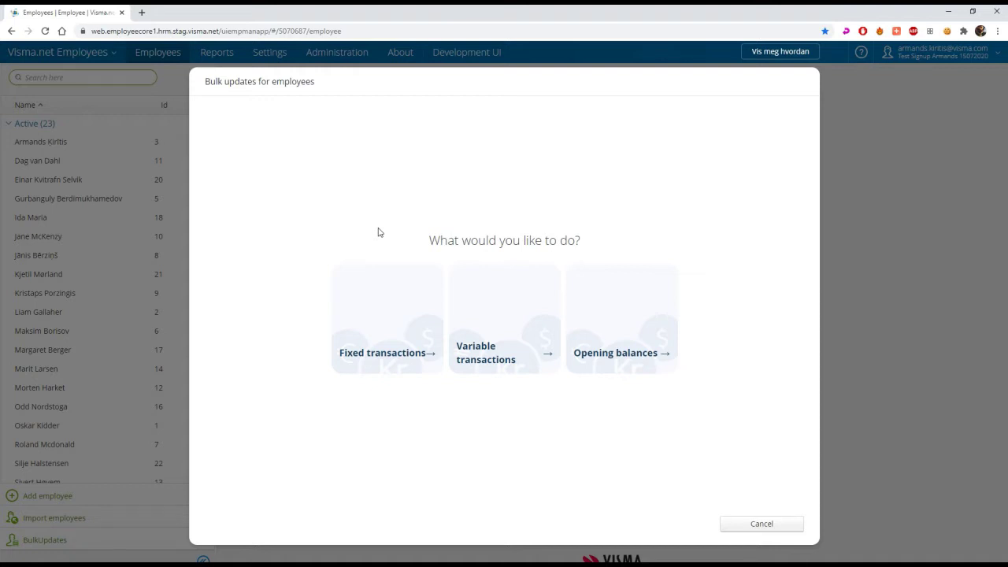
Step: Close the current bulk updates dialog, reopen it and start the bulk creation of variable transactions
click(904, 136)
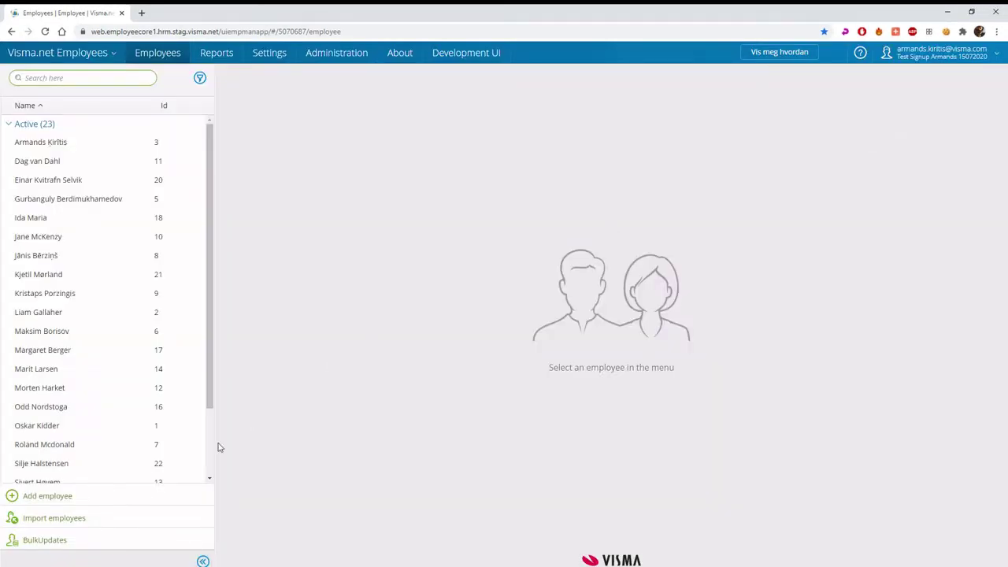
click(61, 546)
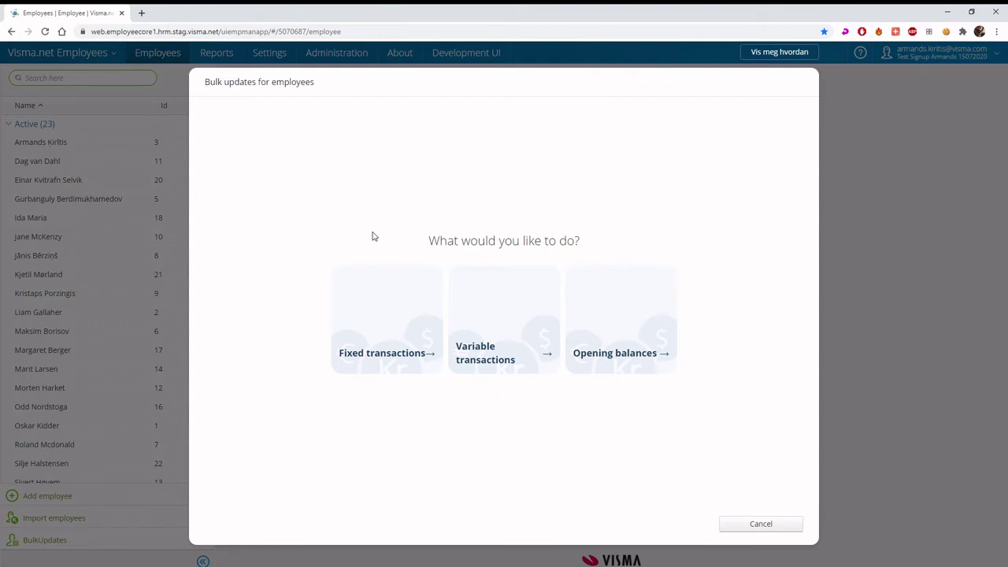
click(503, 319)
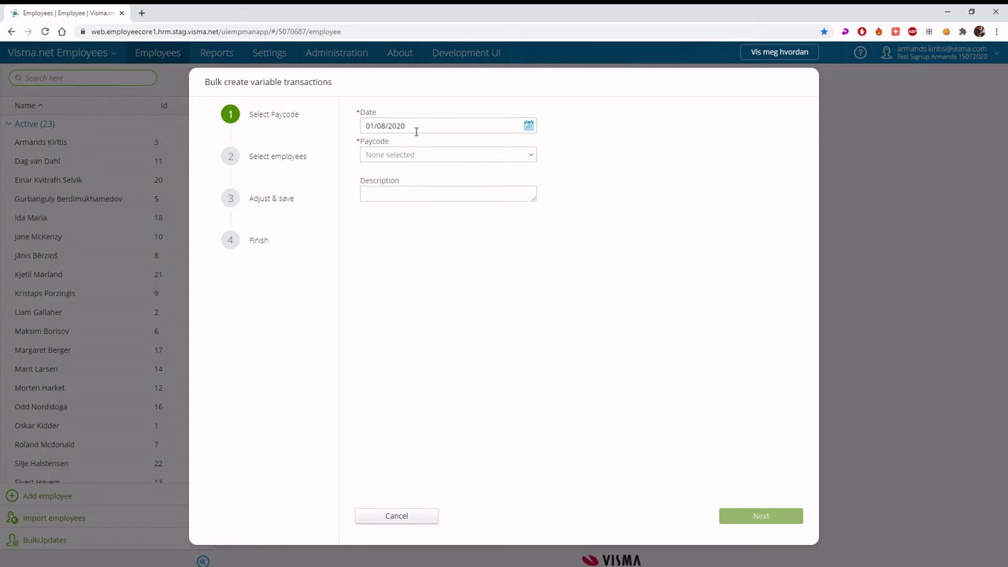
Step: Find the overtime paycodes and choose 11200 - Overtime 100% for the bulk transaction
click(416, 157)
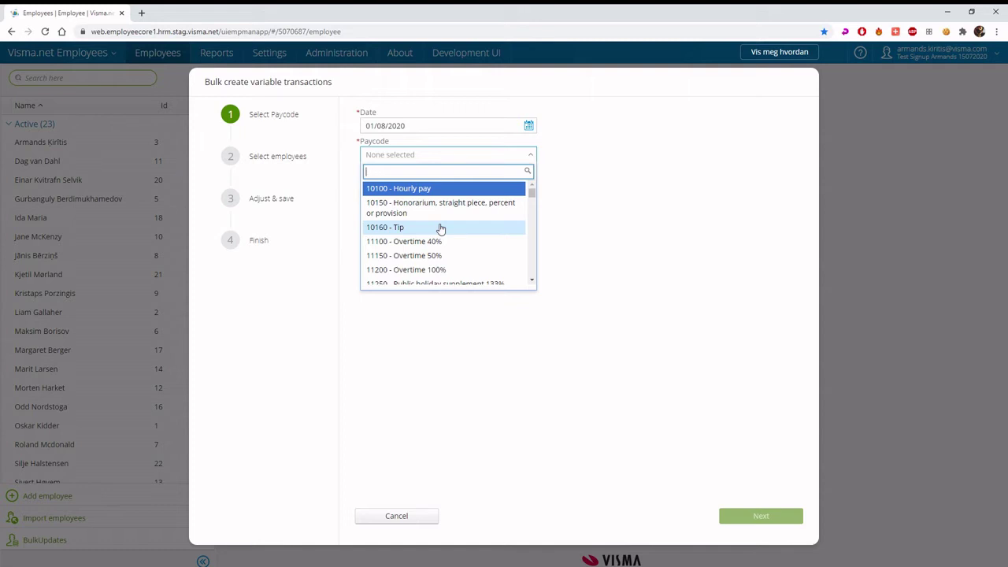
scroll(441, 229, down, 10)
scroll(442, 229, up, 8)
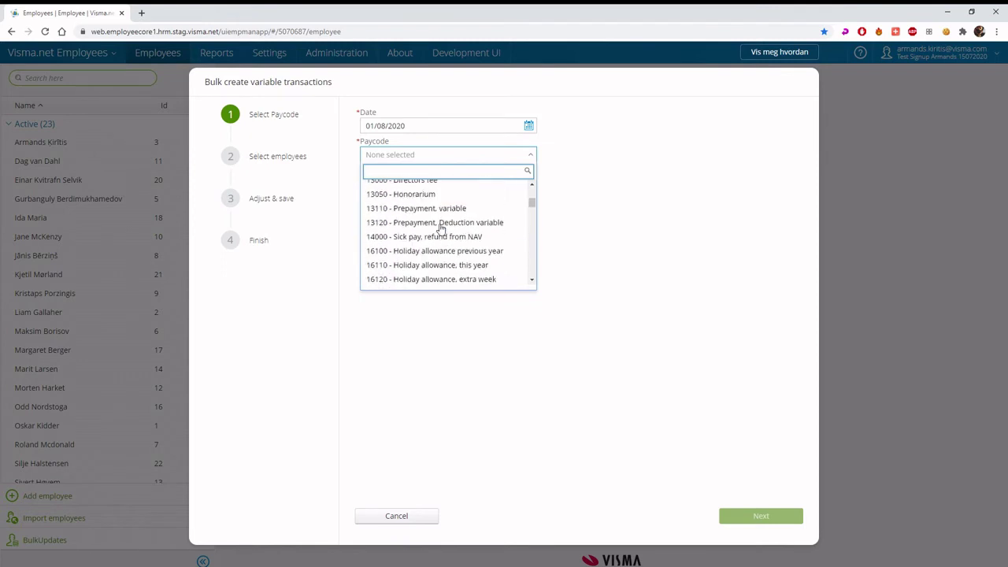
scroll(445, 236, up, 5)
text(Overt)
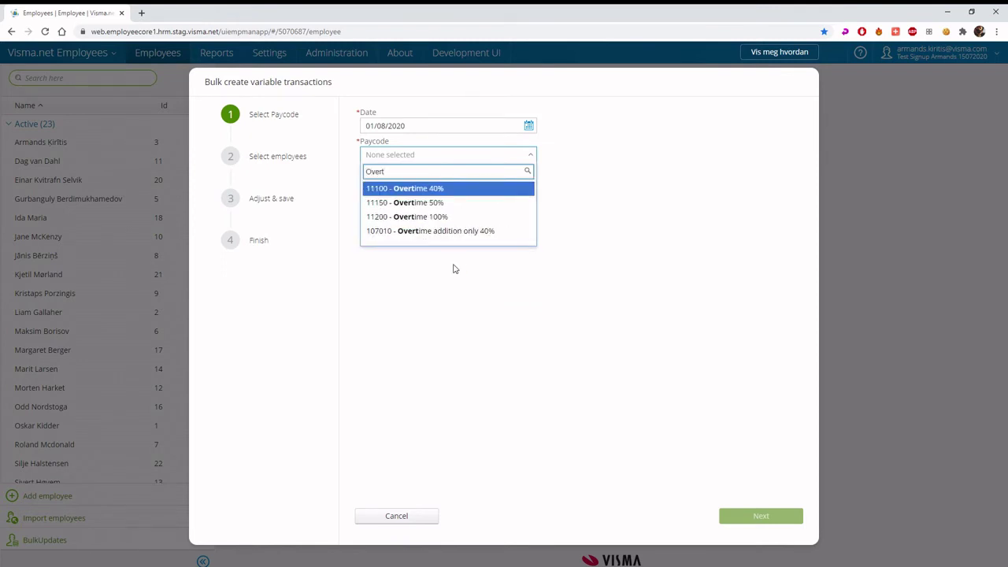
click(450, 220)
Step: Set the transaction quantity to 12 and continue to the employee selection
click(434, 189)
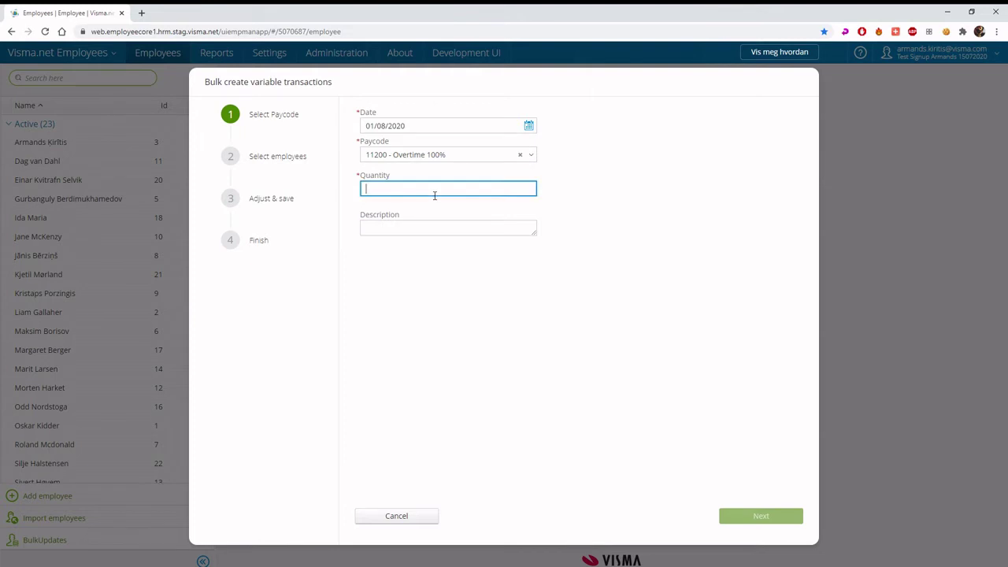
text(12)
click(587, 231)
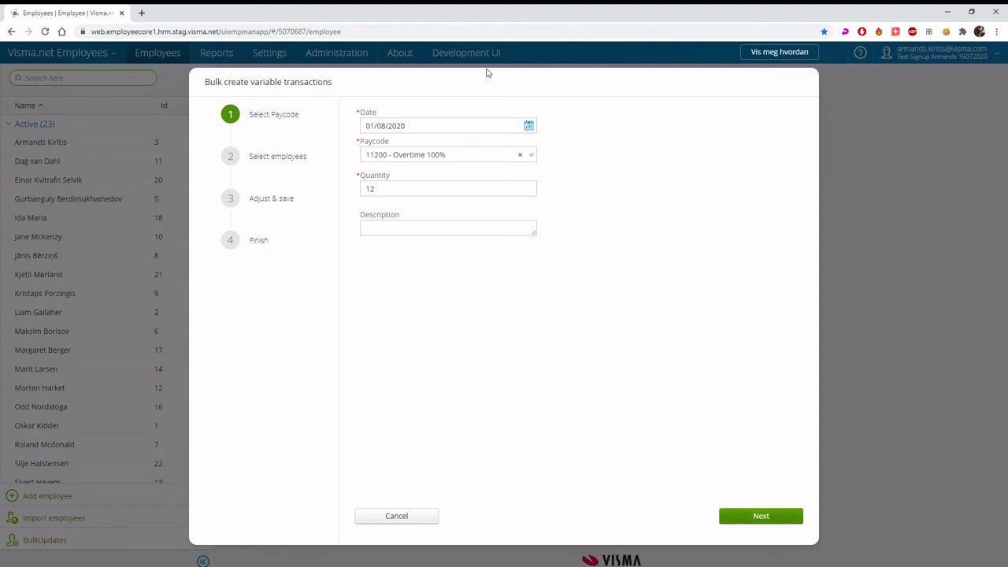
click(764, 520)
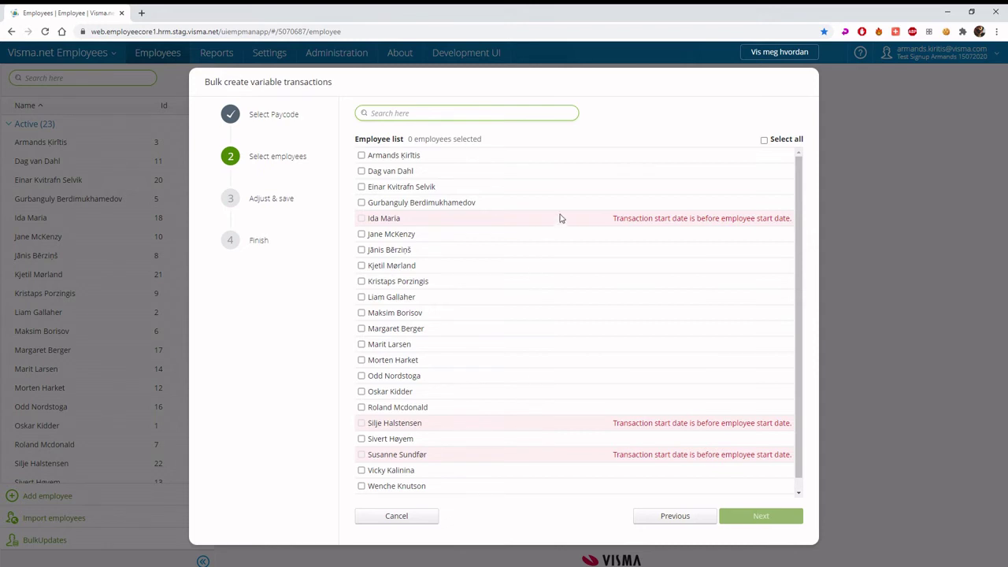
Step: Search the employee list by first name, select the matching employee and clear the search
click(432, 117)
text(Oskar)
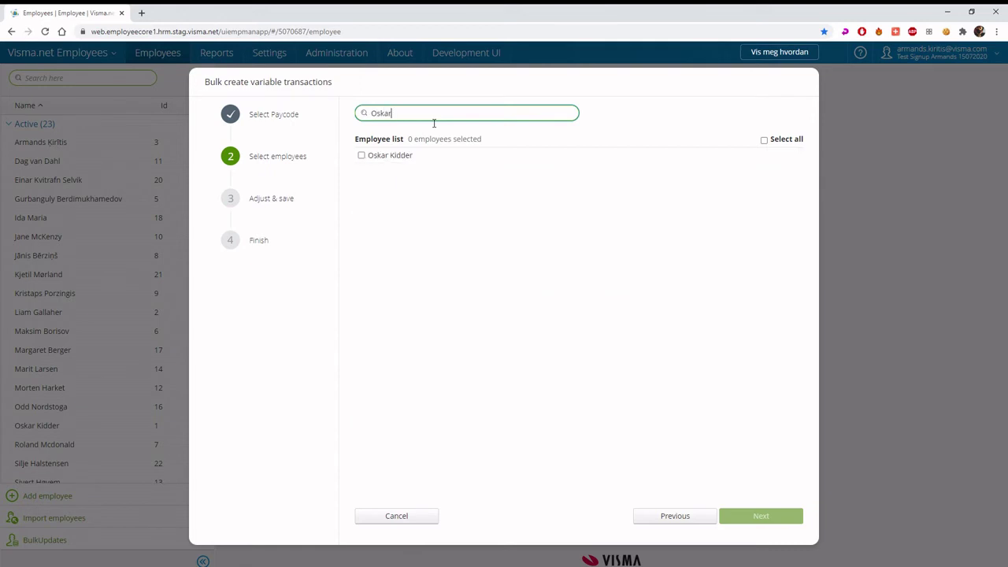
click(385, 157)
drag(394, 113, 342, 115)
key(BackSpace)
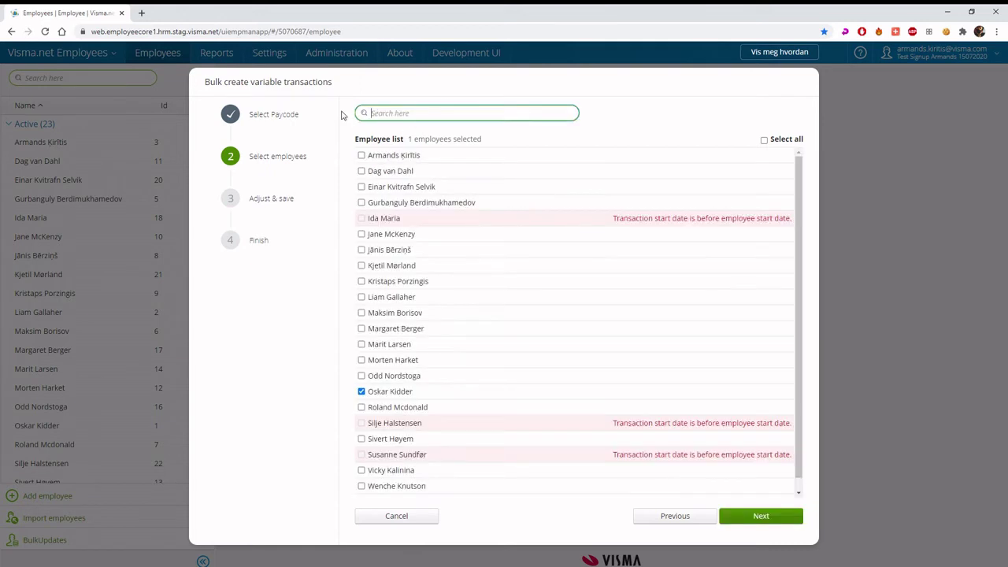
Step: Add the 7th, 8th, 10th and 22nd listed employees to the selection
click(375, 486)
click(385, 299)
click(393, 266)
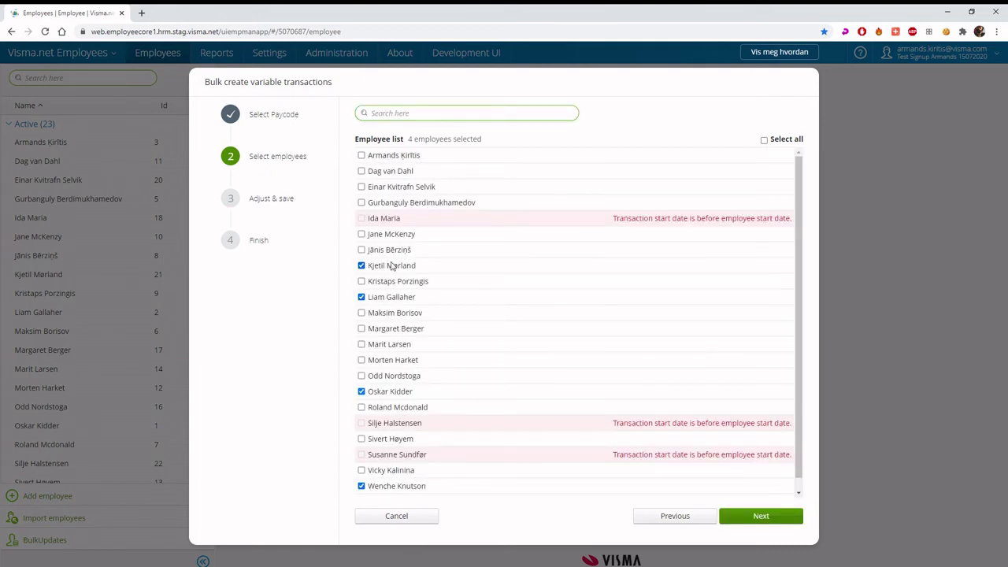
click(394, 251)
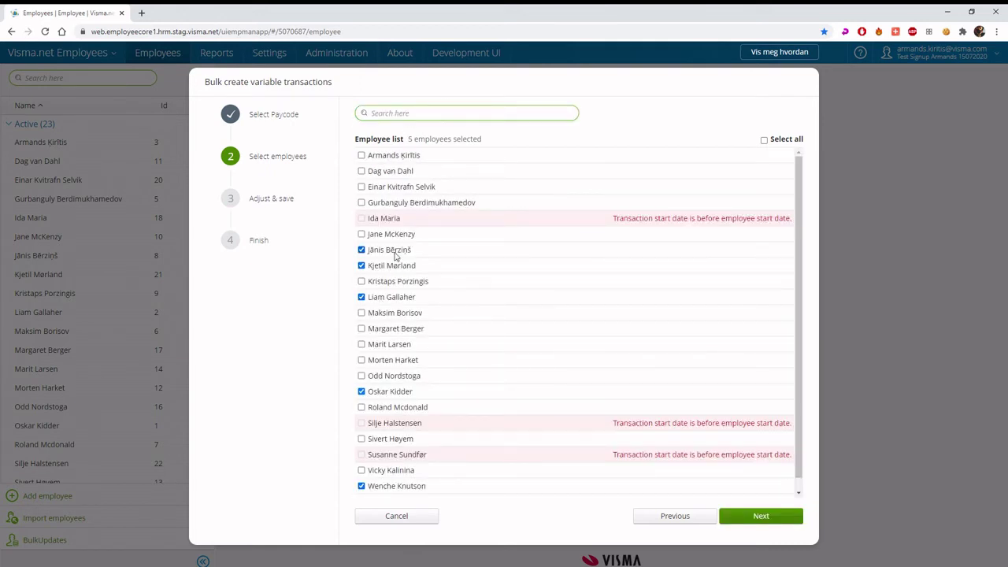
Step: Select all eligible employees except the 3rd, 4th, 15th and 17th listed, and continue to the quantity adjustment
click(764, 140)
click(362, 203)
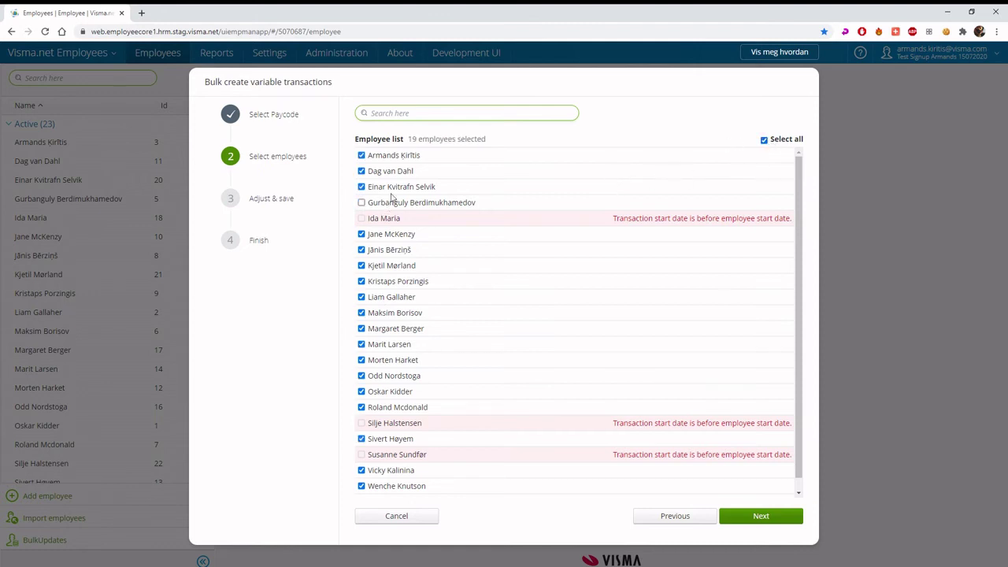
click(401, 187)
click(389, 376)
click(399, 408)
drag(408, 140, 491, 140)
click(437, 139)
click(761, 516)
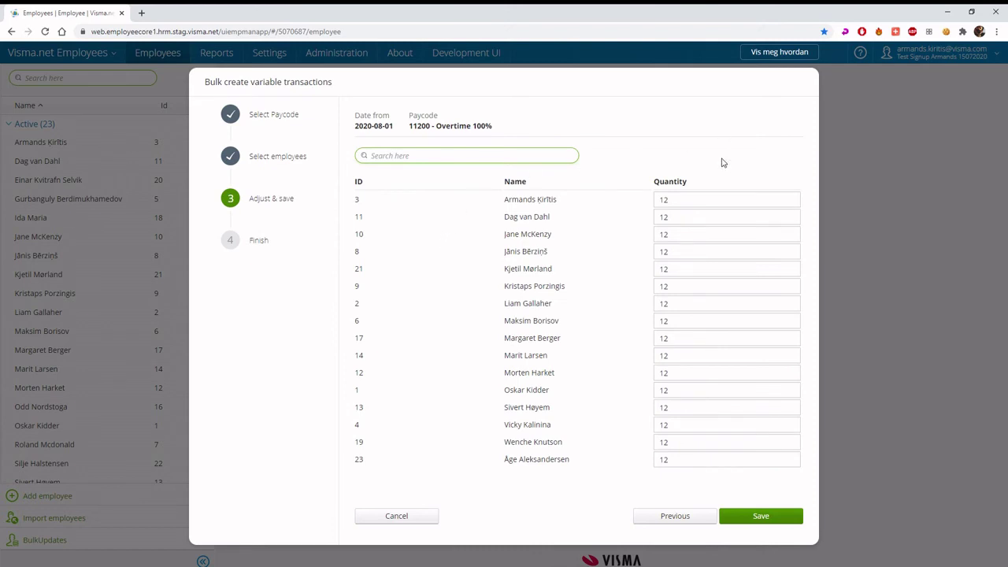
Step: Set the quantity to 16 for the 3rd, 10th and 14th listed employees and save the transactions
click(708, 240)
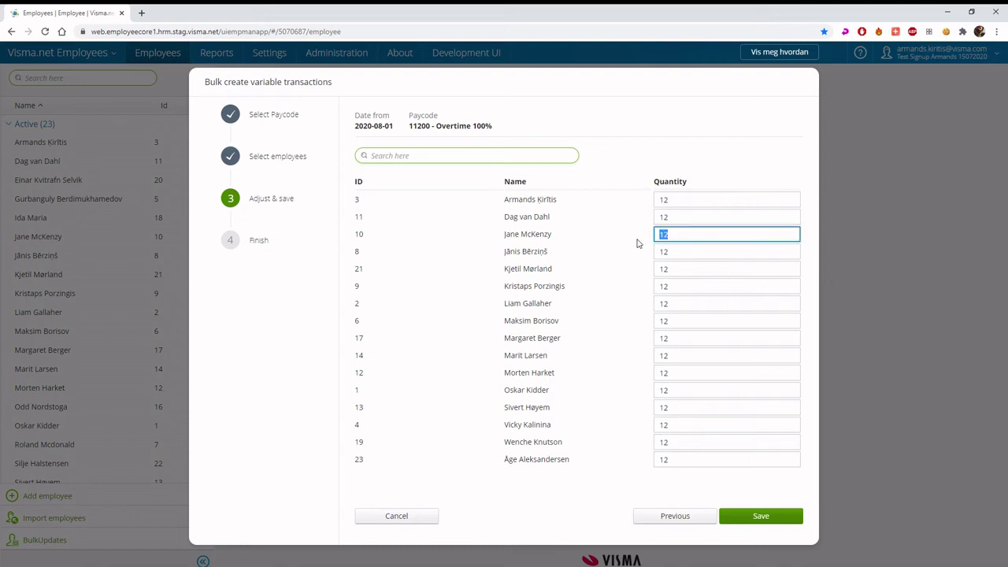
text(16)
click(656, 361)
text(16)
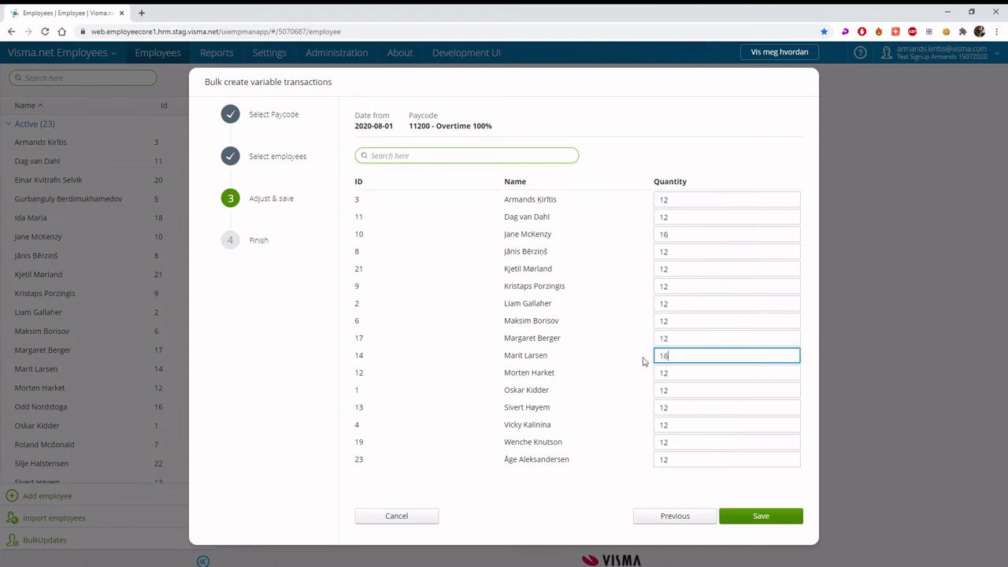
click(666, 427)
text(16)
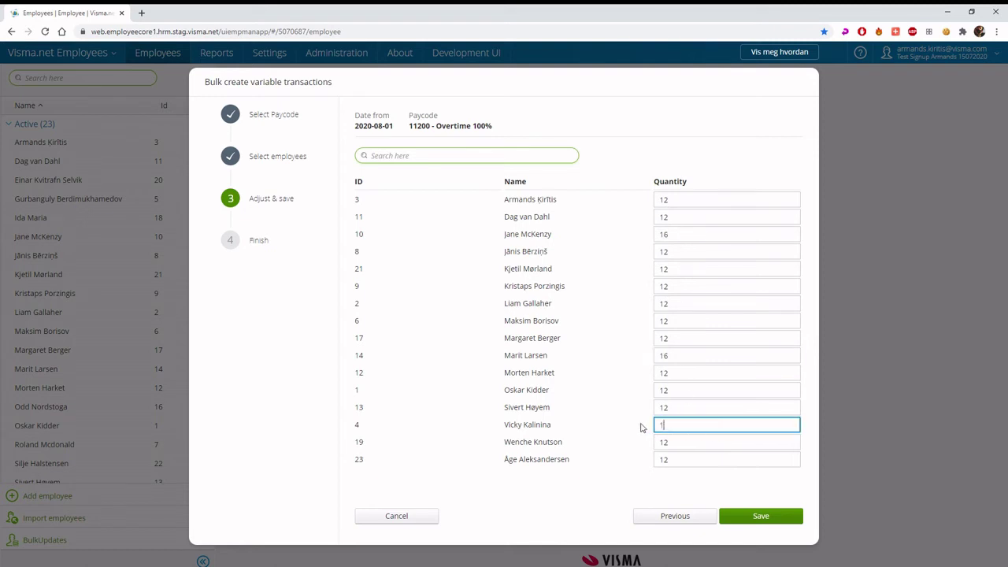
click(644, 488)
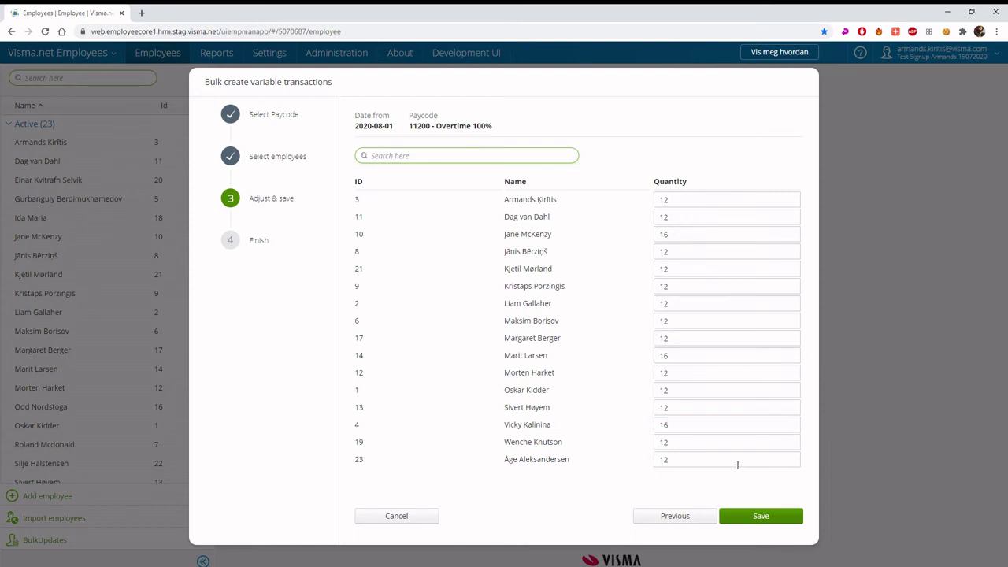
click(770, 520)
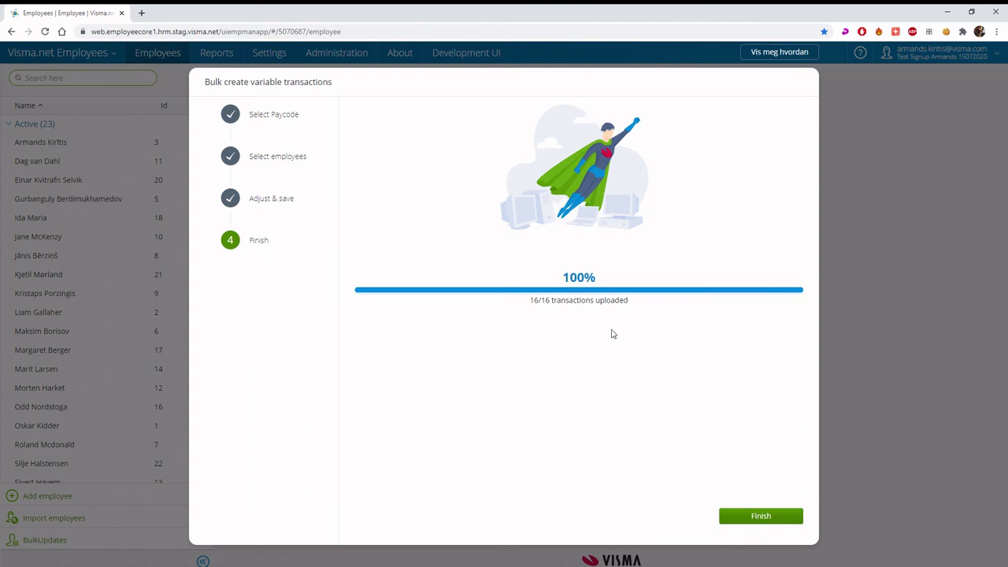
Step: Check the upload progress and finish the bulk creation of variable transactions
drag(590, 285, 596, 280)
double_click(583, 279)
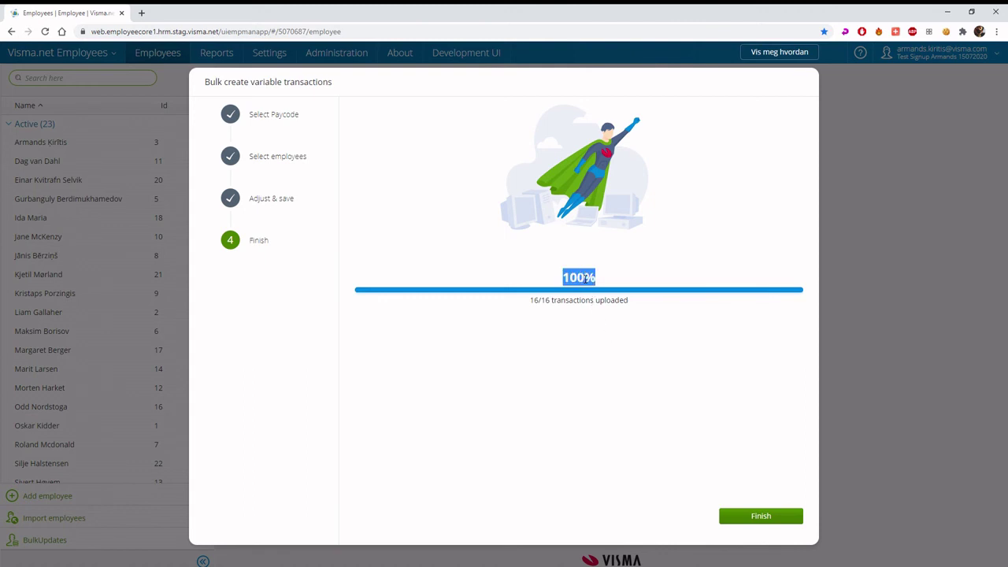
click(611, 308)
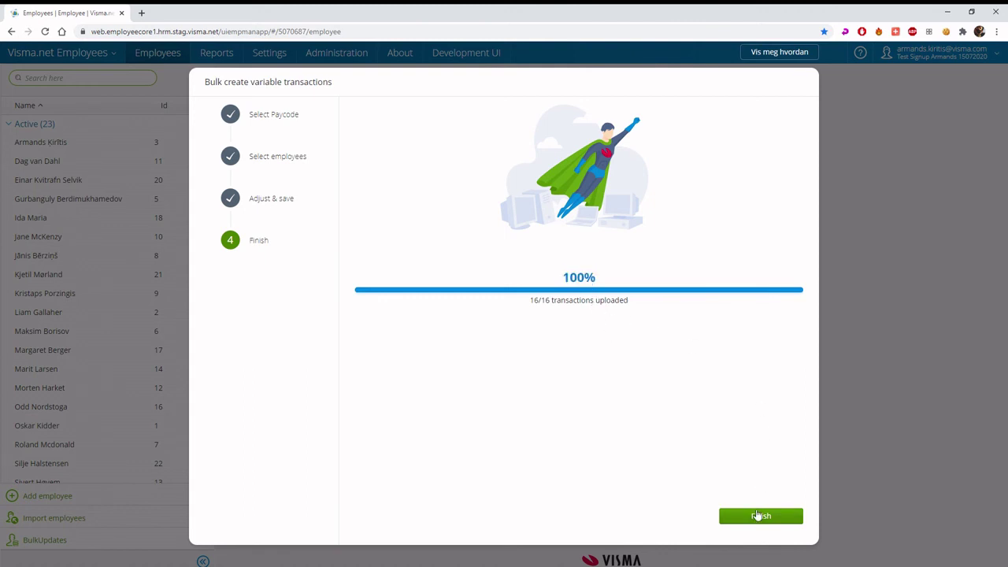
click(759, 516)
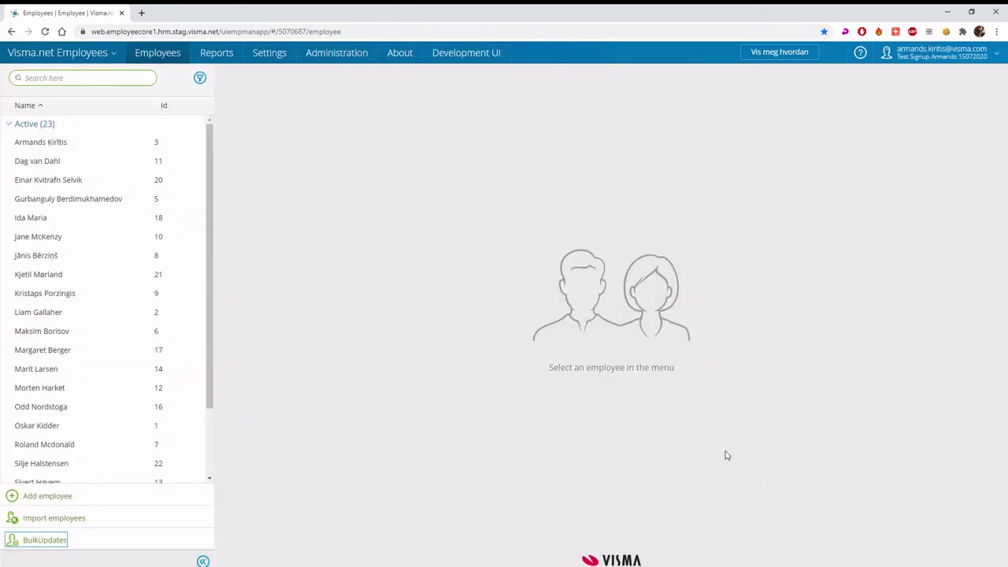
Step: Open the 16th listed employee's record and view their variable transactions
click(68, 427)
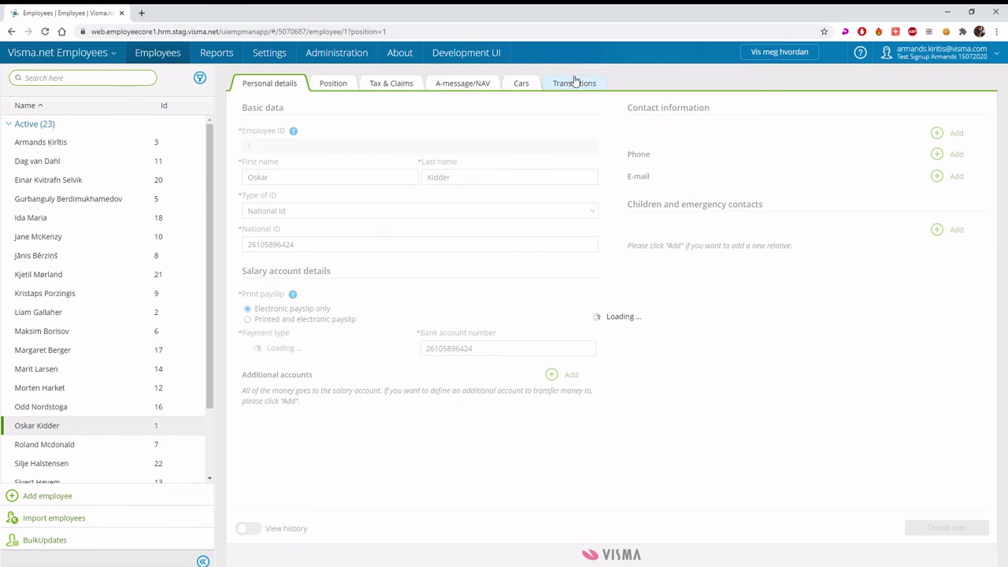
click(578, 83)
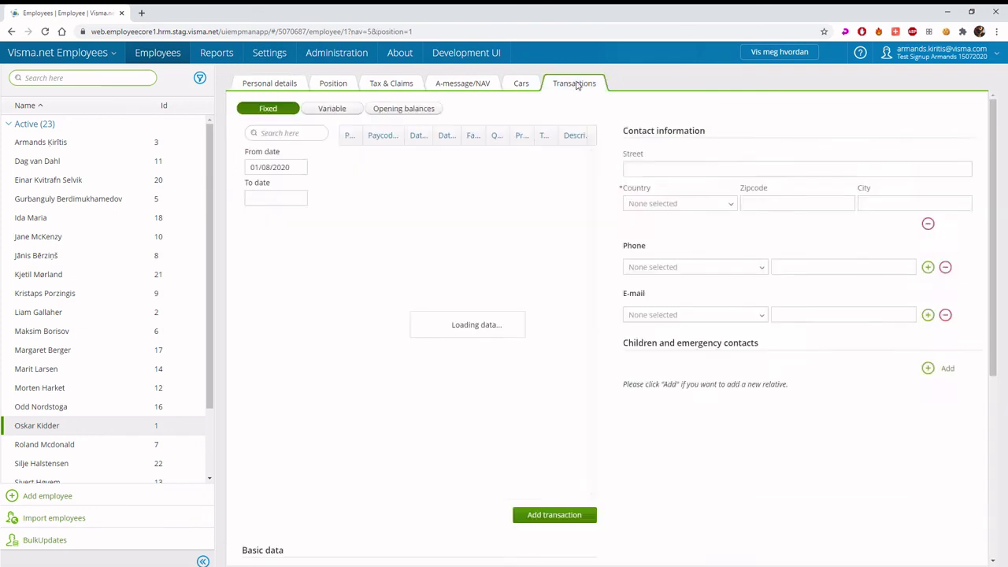
click(347, 113)
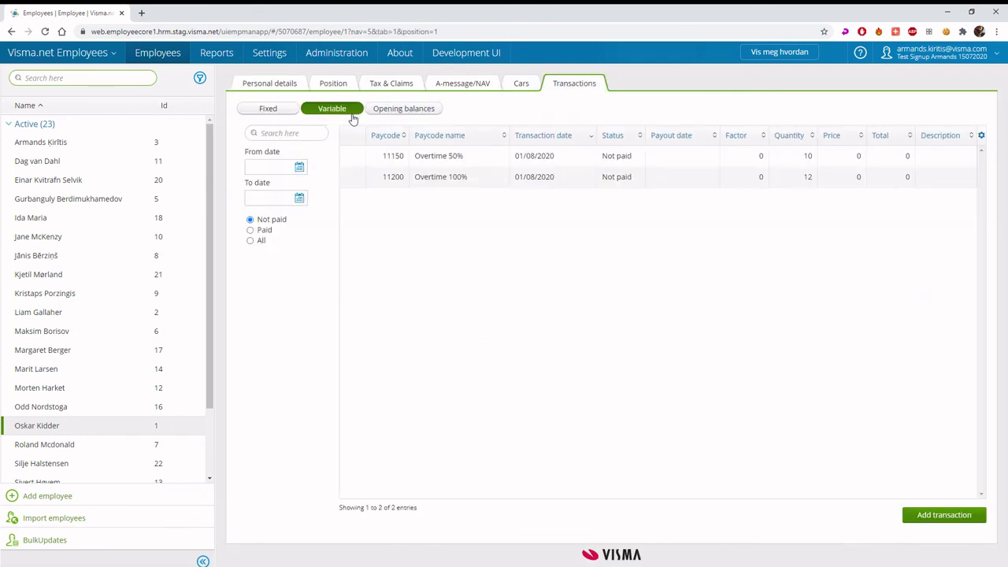